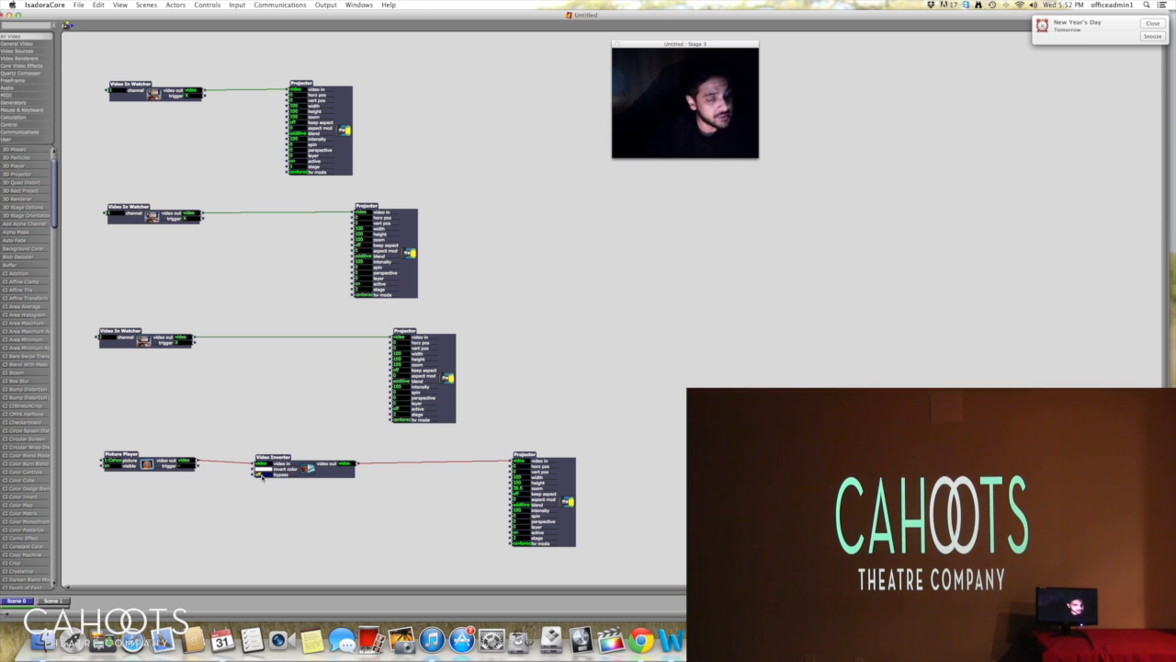
click(262, 473)
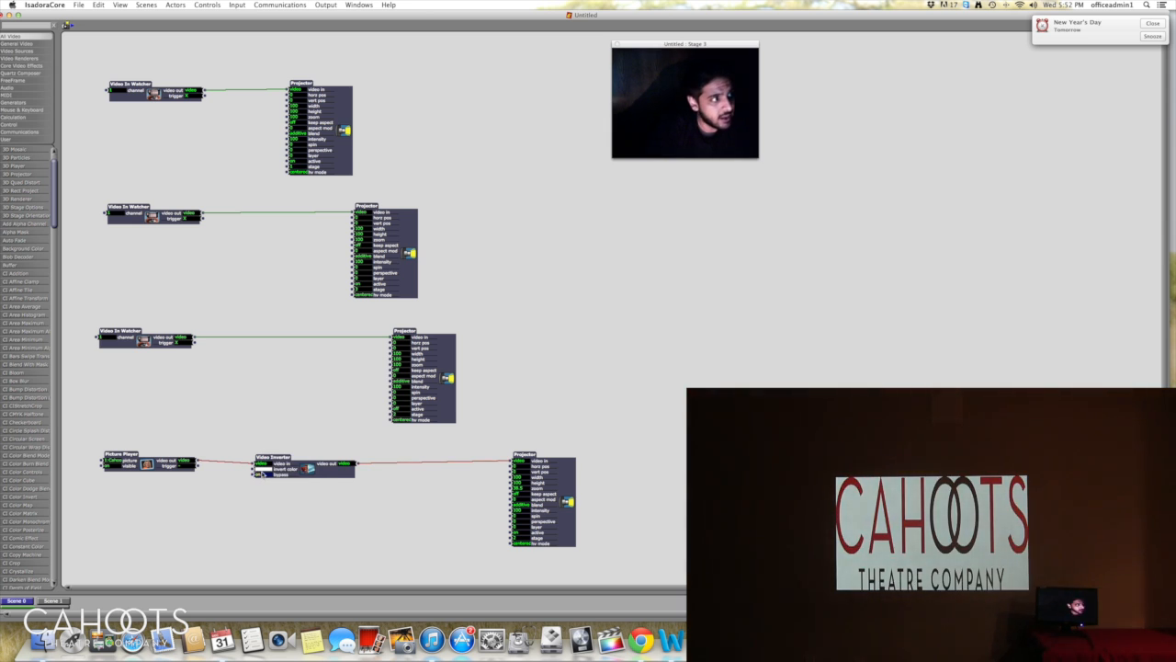
click(262, 473)
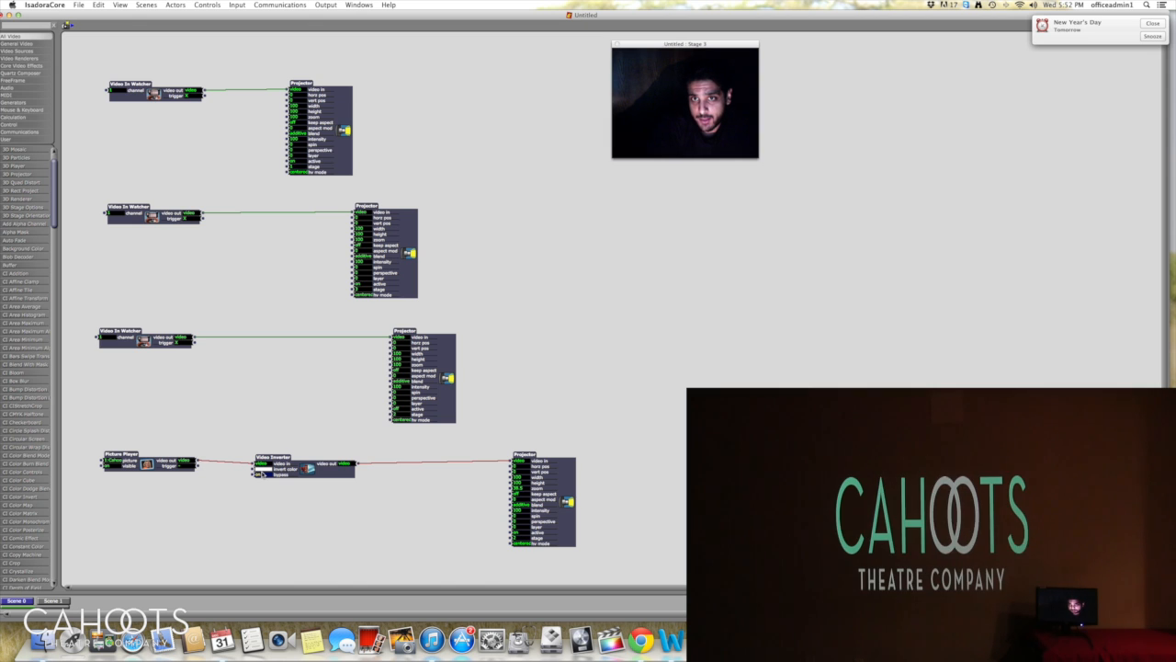